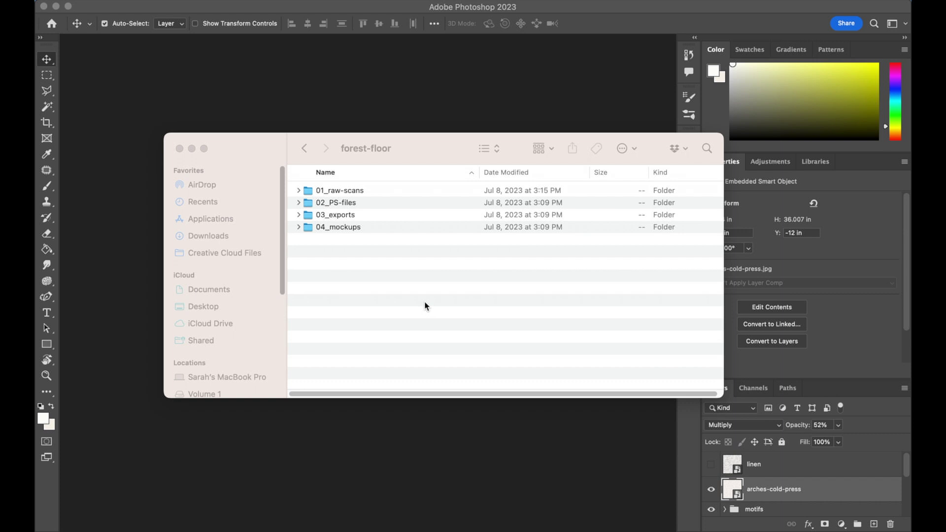
# - From Finder's 01_raw-scans folder, open forest-floor-1.tiff with Adobe Photoshop 2023
pyautogui.doubleClick(366, 190)
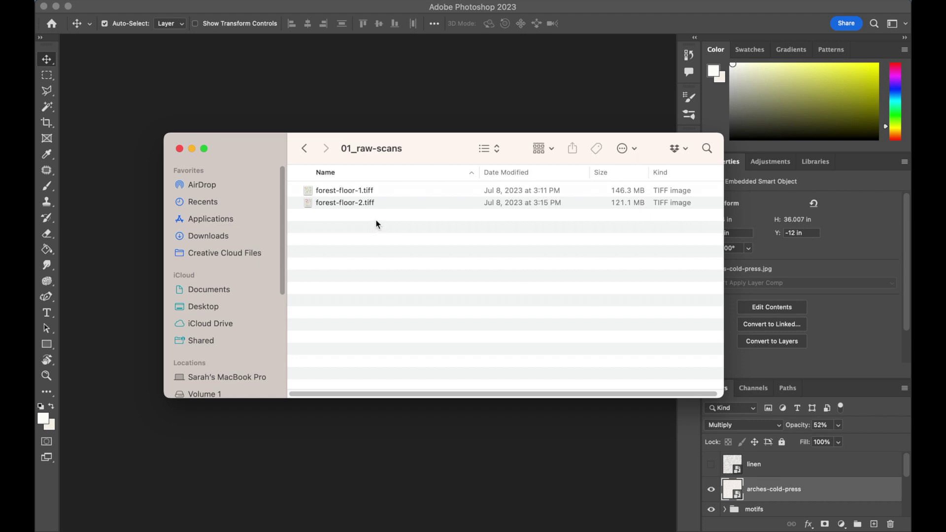
pyautogui.click(392, 194)
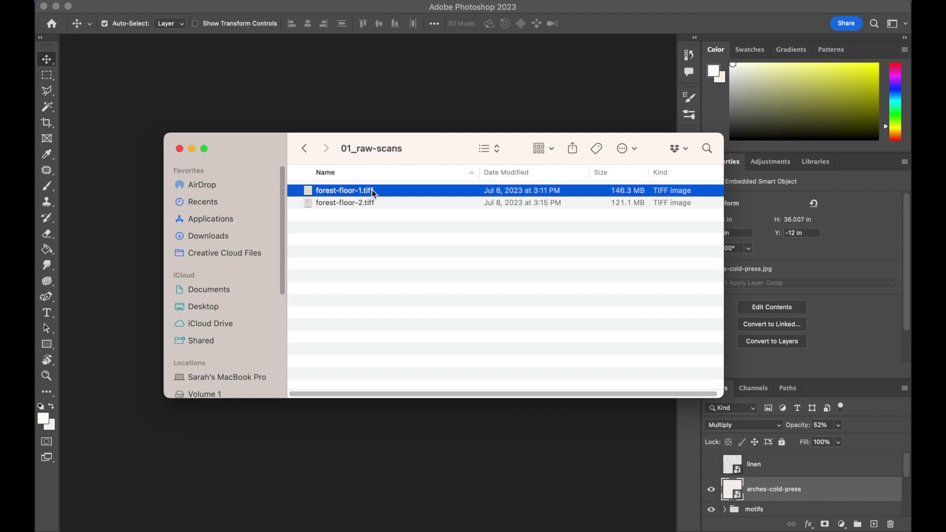
pyautogui.rightClick(373, 193)
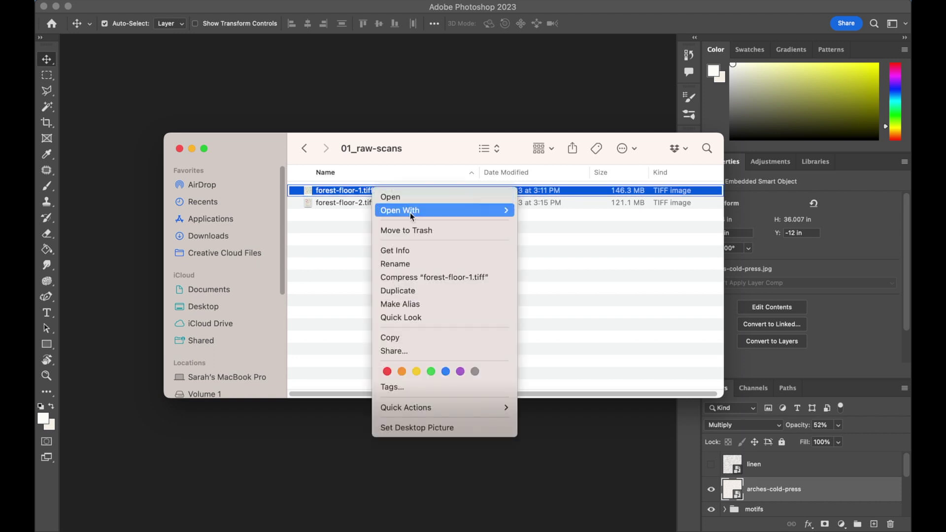
pyautogui.moveTo(440, 213)
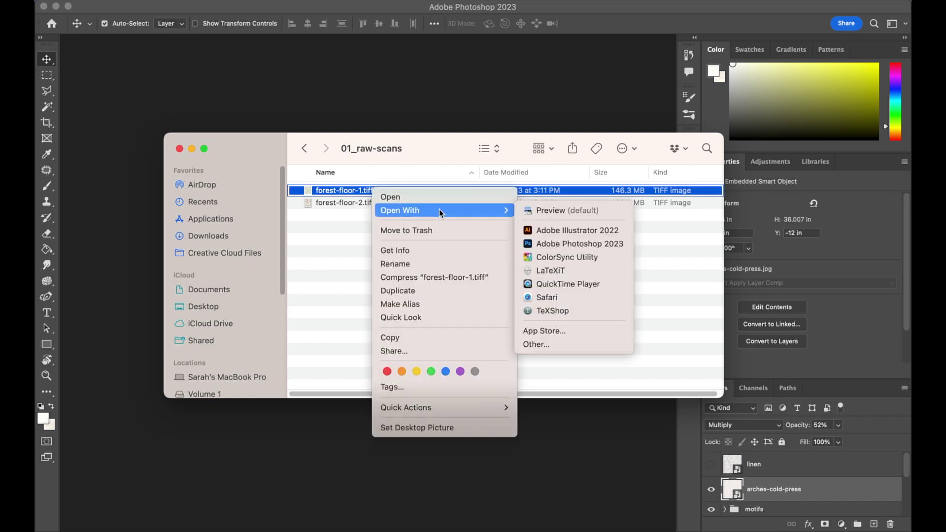
pyautogui.click(573, 245)
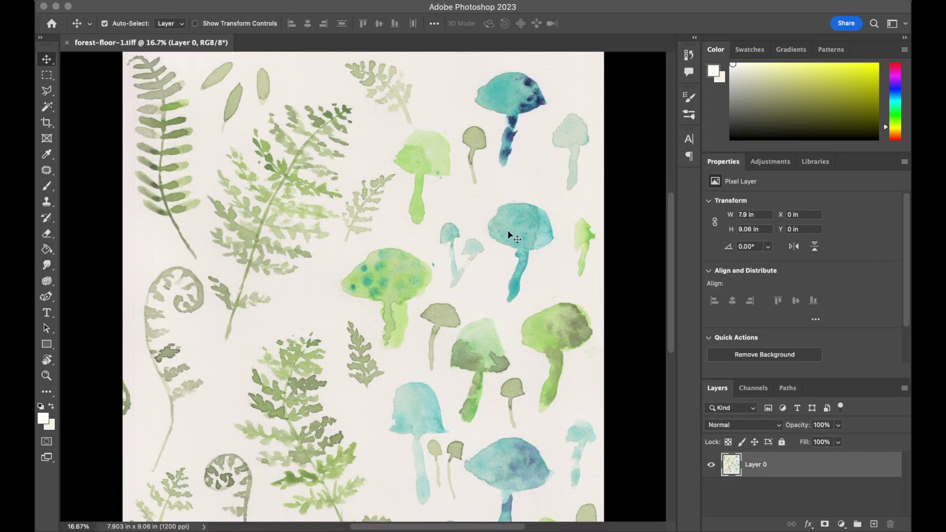
# - Zoom out to view the entire forest-floor-1 scan, then bring up the File menu
pyautogui.scroll(-3, 616, 235)
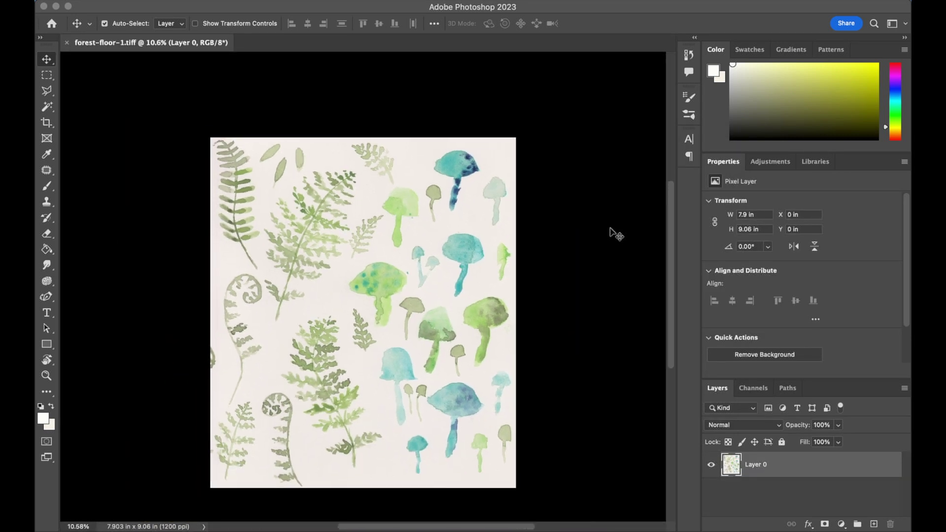
pyautogui.scroll(-3, 547, 190)
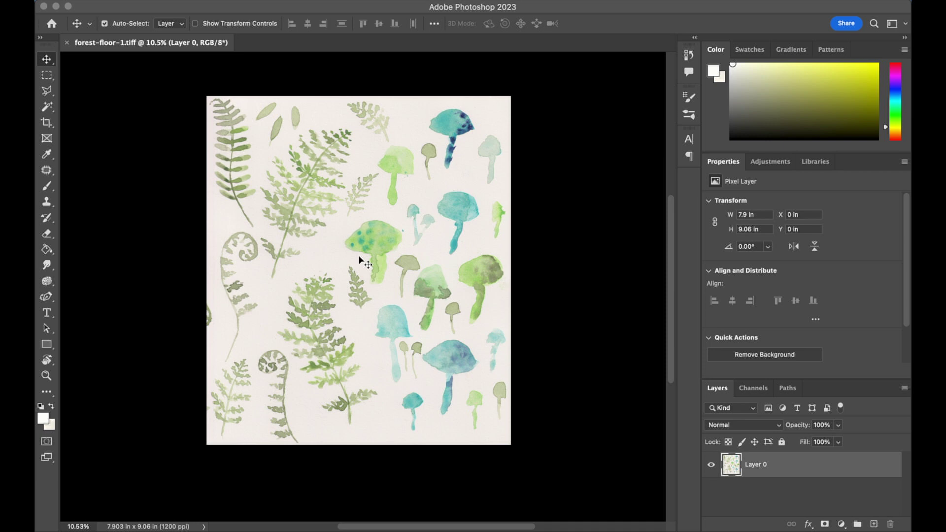
pyautogui.scroll(2, 361, 259)
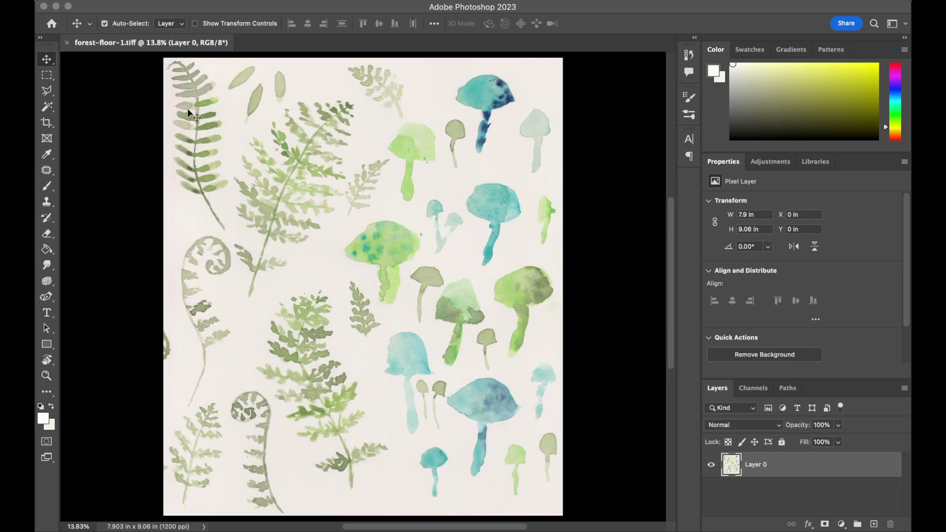
pyautogui.click(126, 0)
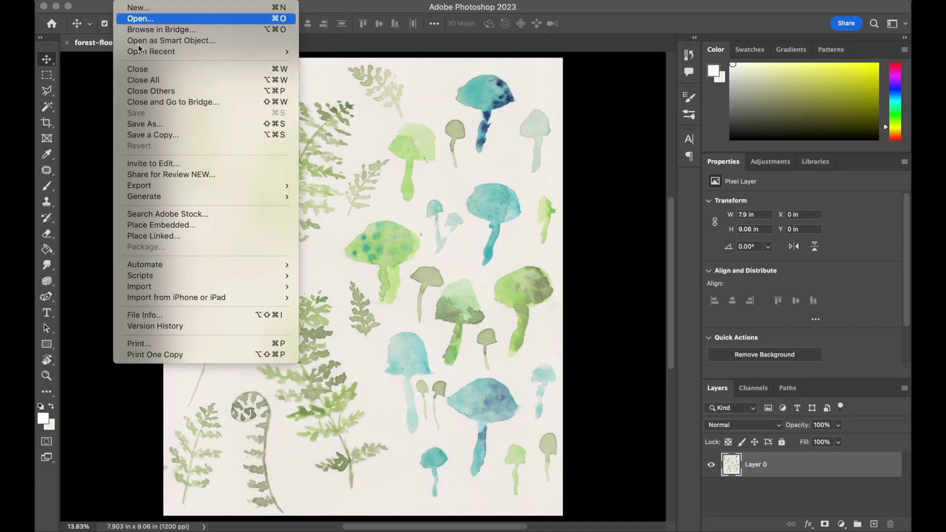
# - Photomerge forest-floor-1.tiff and forest-floor-2.tiff from 01_raw-scans with Auto layout and Blend Images Together
pyautogui.moveTo(197, 263)
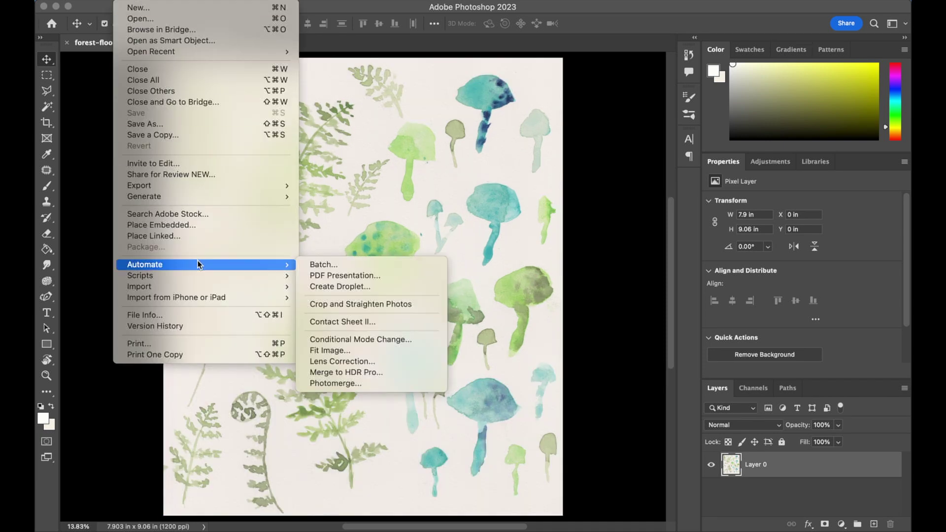
pyautogui.click(357, 386)
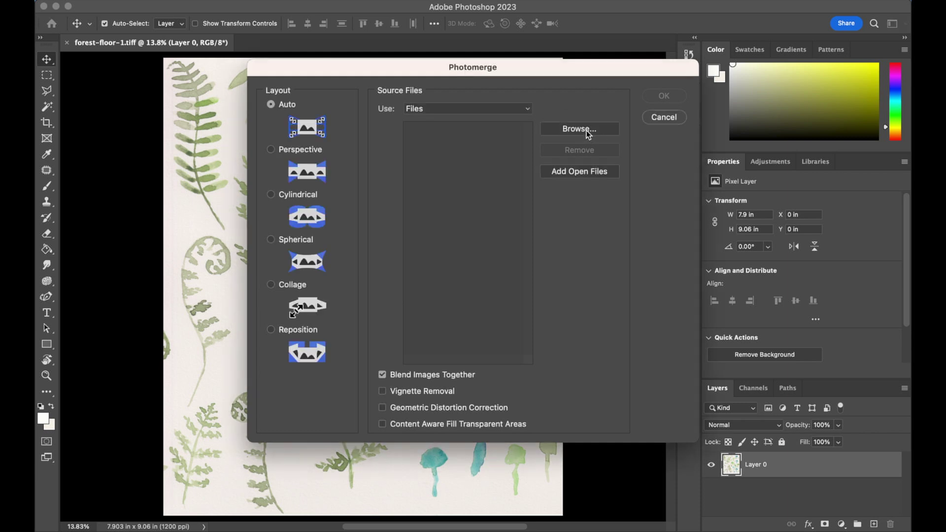
pyautogui.click(584, 131)
pyautogui.click(455, 164)
pyautogui.doubleClick(455, 163)
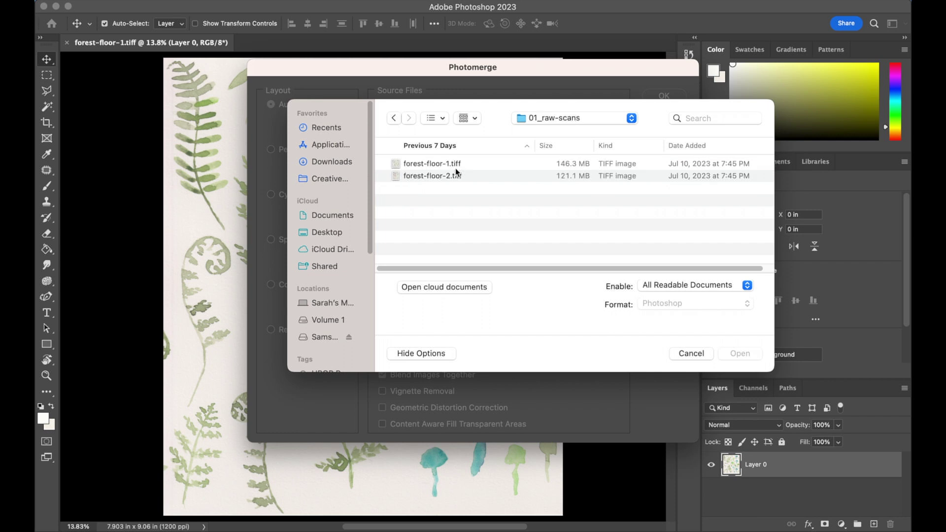
pyautogui.moveTo(463, 190); pyautogui.dragTo(464, 156)
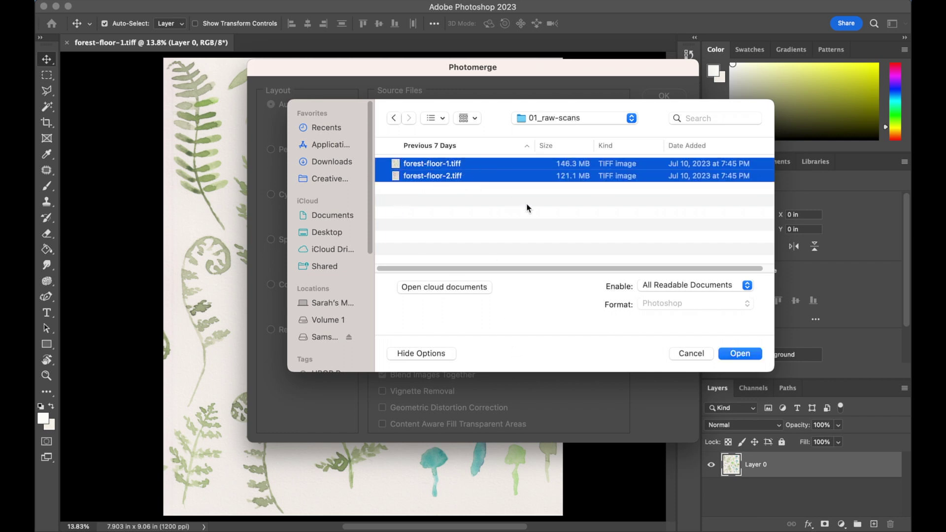
pyautogui.click(738, 356)
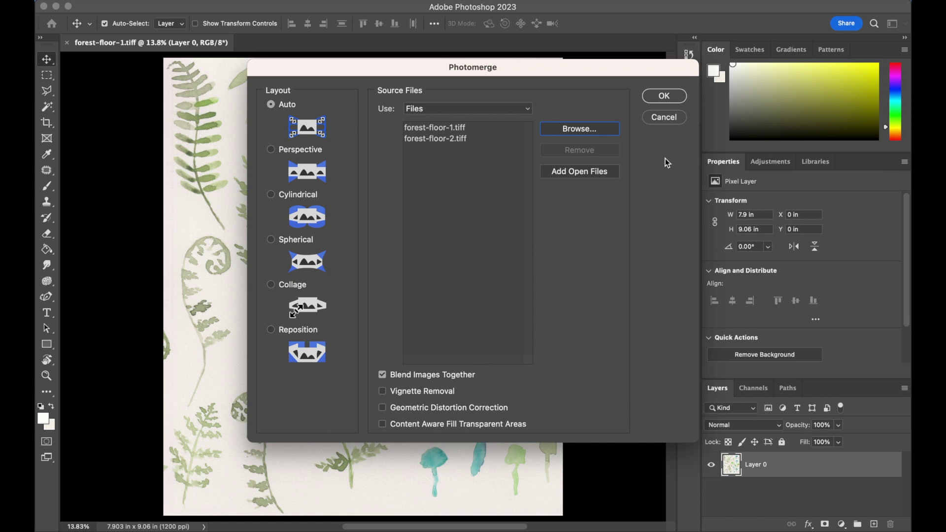
pyautogui.click(670, 103)
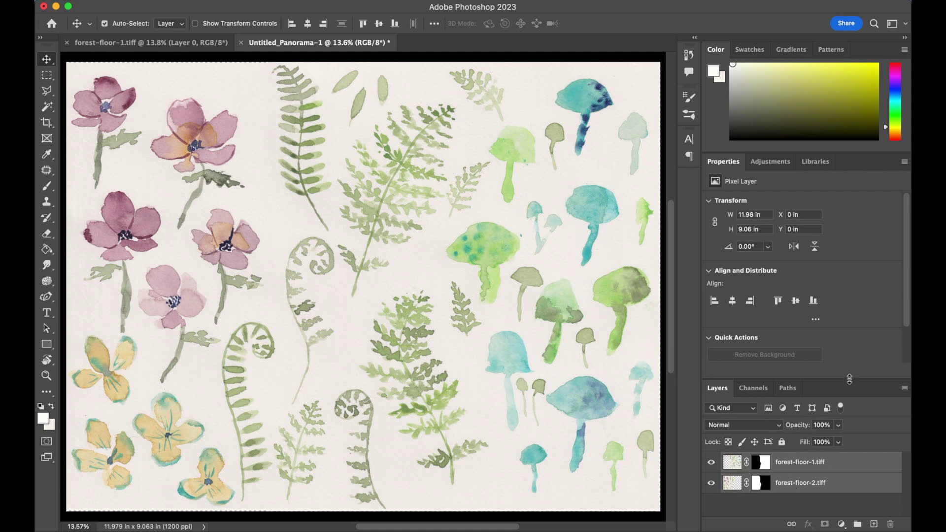
# - Enlarge the Layers panel and toggle forest-floor-1.tiff's visibility off and back on
pyautogui.moveTo(849, 379); pyautogui.dragTo(850, 319)
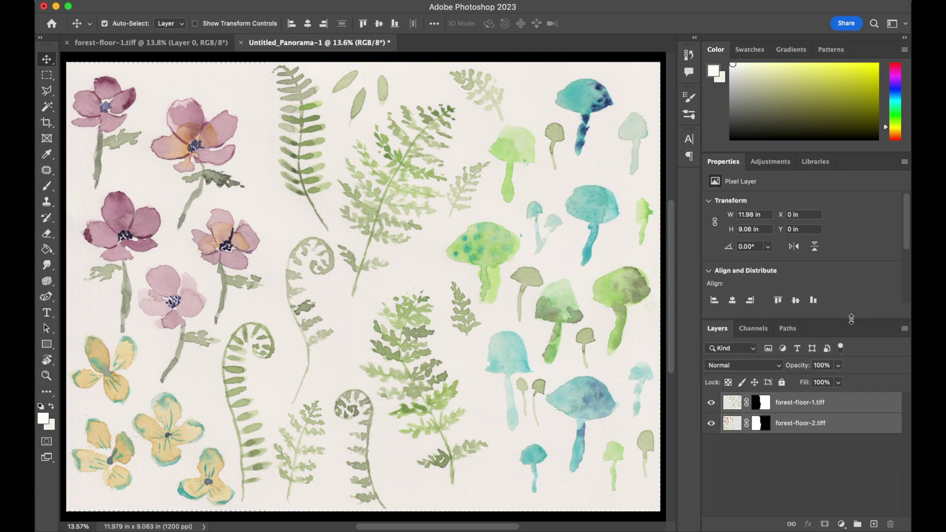
pyautogui.click(710, 402)
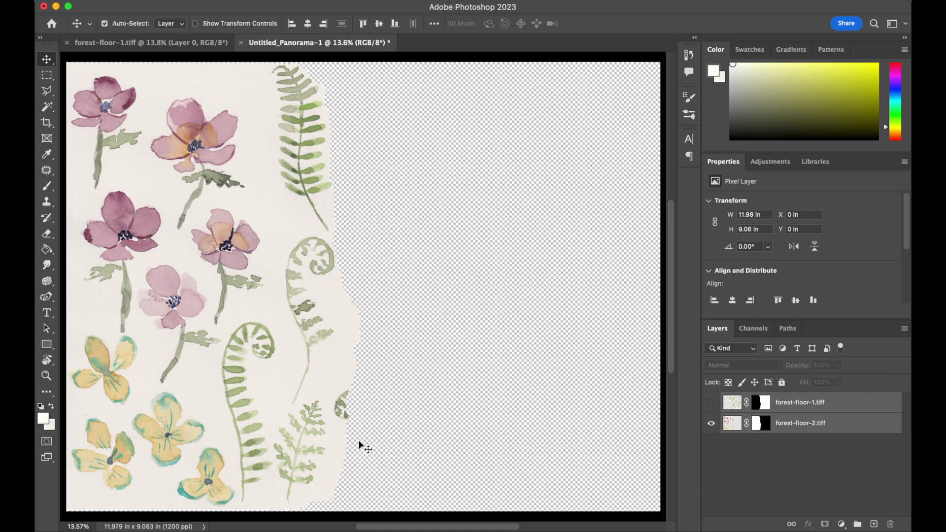
pyautogui.click(711, 403)
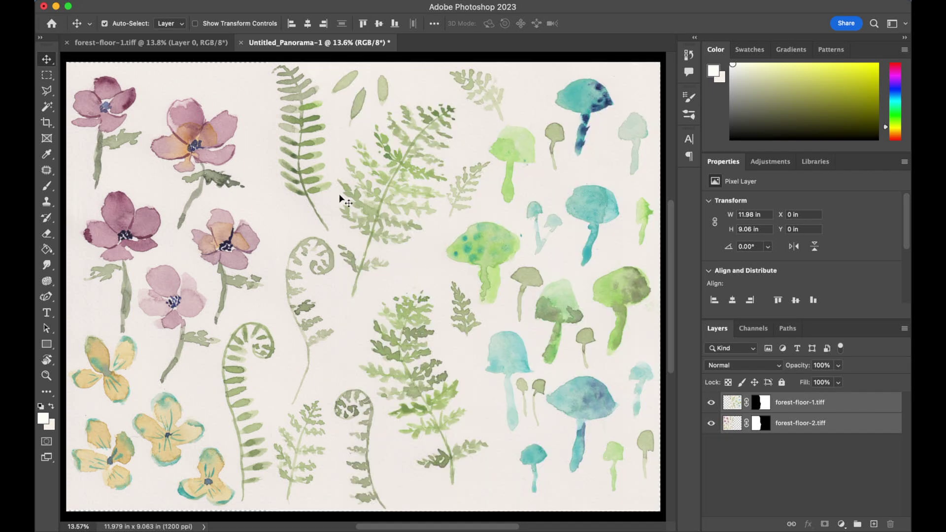
# - Zoom in on the ferns and central fiddlehead, toggling forest-floor-1.tiff to check the overlap
pyautogui.scroll(5, 317, 194)
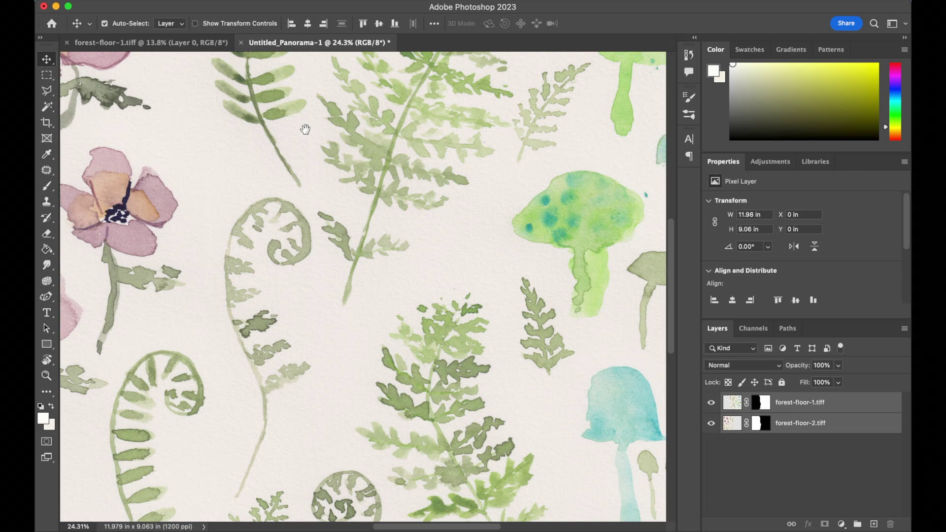
pyautogui.scroll(5, 306, 127)
pyautogui.scroll(5, 370, 159)
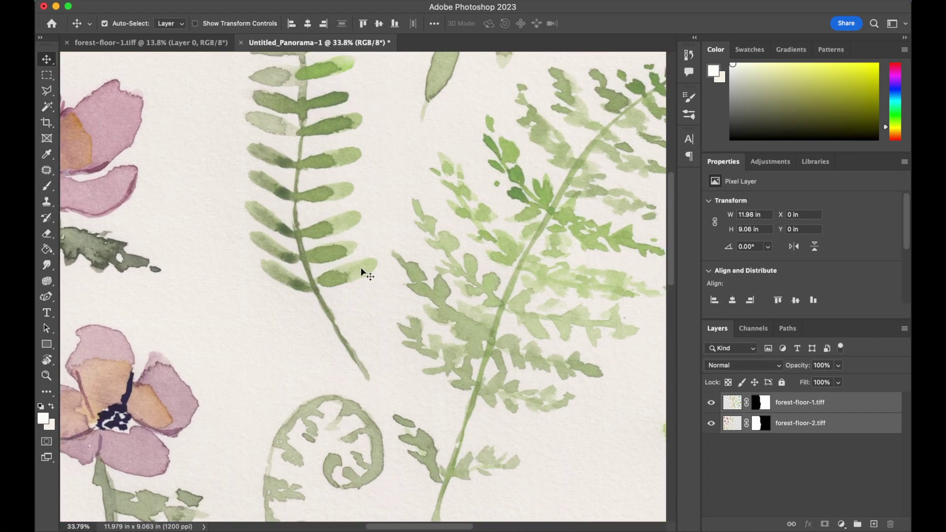
pyautogui.moveTo(376, 308); pyautogui.dragTo(373, 127)
pyautogui.moveTo(374, 281); pyautogui.dragTo(374, 148)
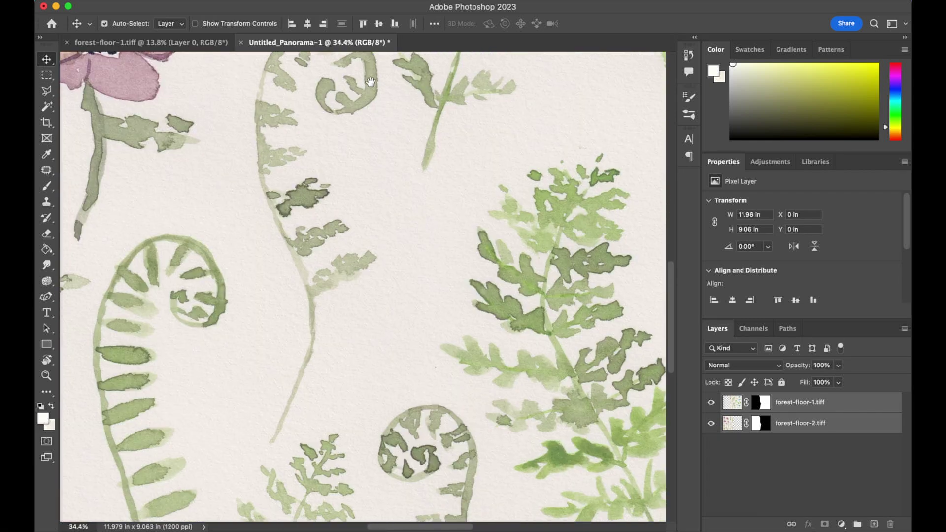
pyautogui.moveTo(355, 332); pyautogui.dragTo(365, 163)
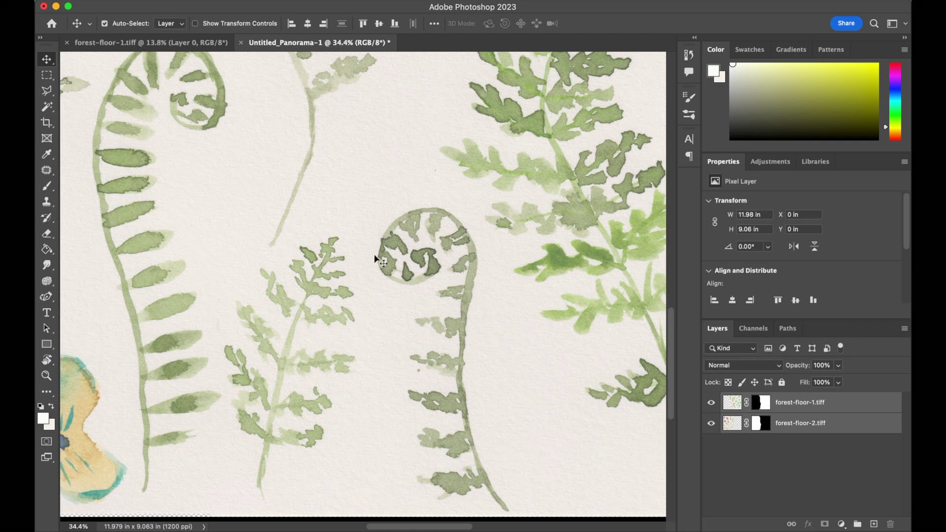
pyautogui.scroll(2, 374, 253)
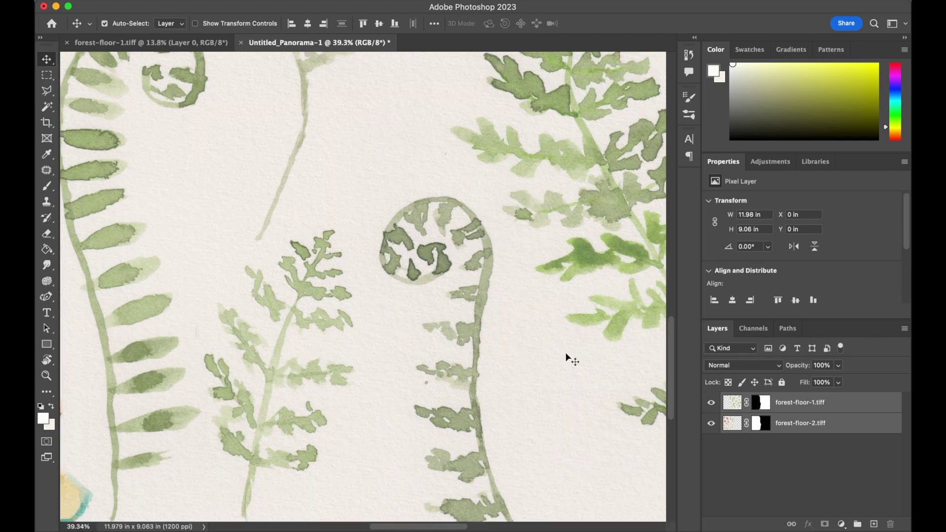
pyautogui.click(712, 403)
pyautogui.click(712, 403)
# - Fit the panorama on screen and group both scan layers as 'original-merge'
pyautogui.press('super+0')
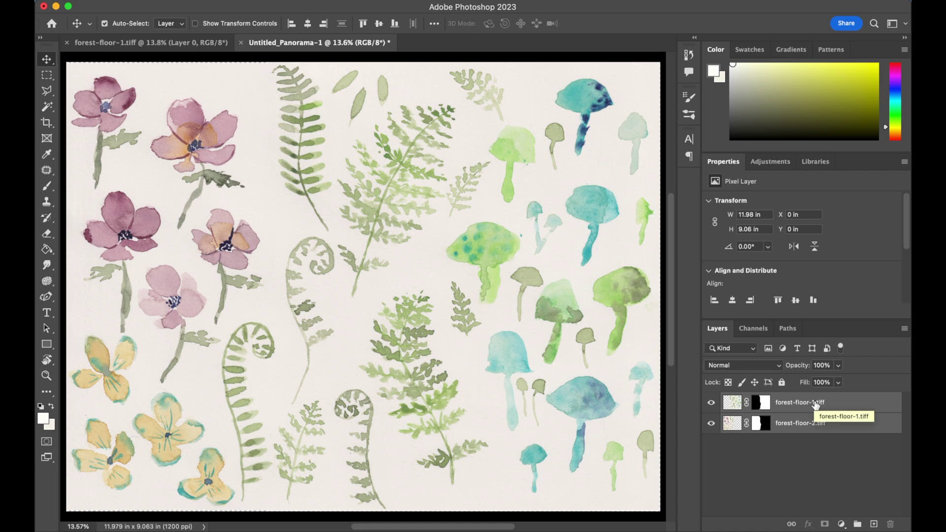
pyautogui.press('super+g')
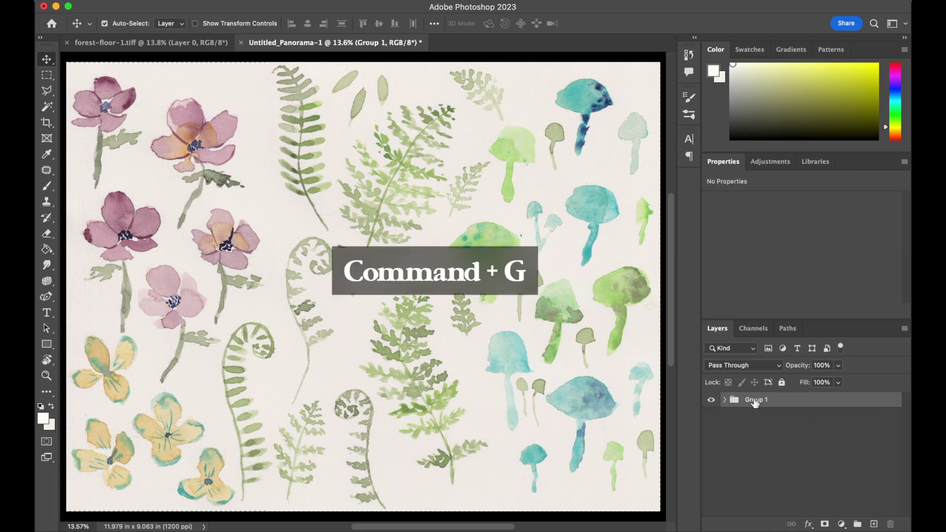
pyautogui.doubleClick(754, 399)
pyautogui.write('origin')
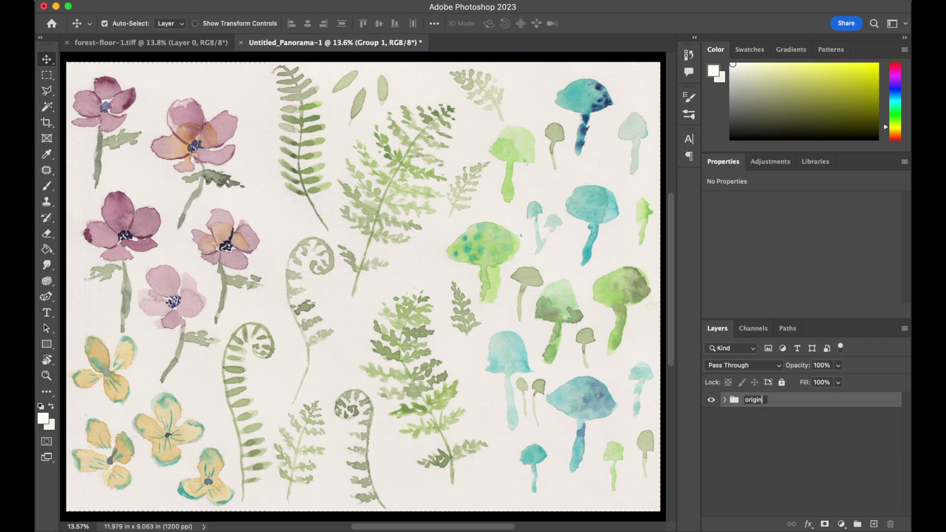
pyautogui.write('al-merge')
pyautogui.press('Return')
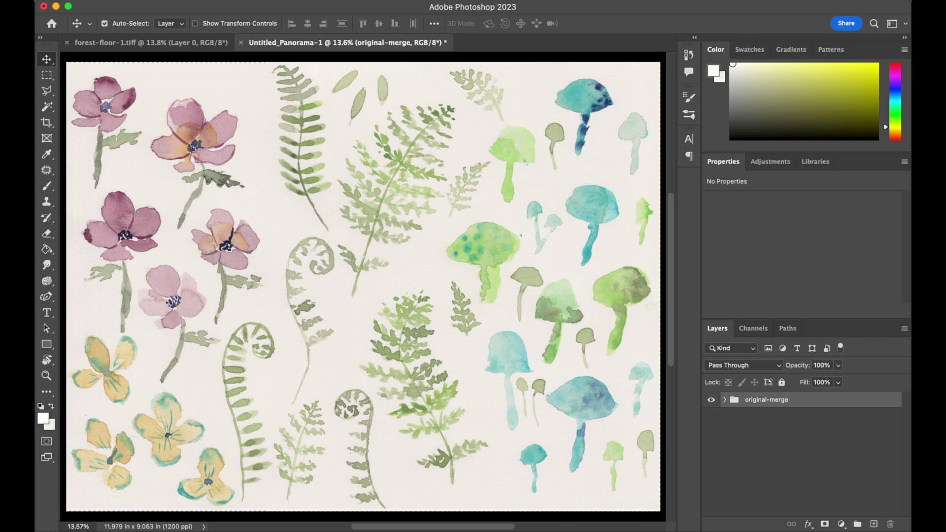
# - Duplicate the original-merge group and merge the copy's two scan layers into one
pyautogui.press('super+j')
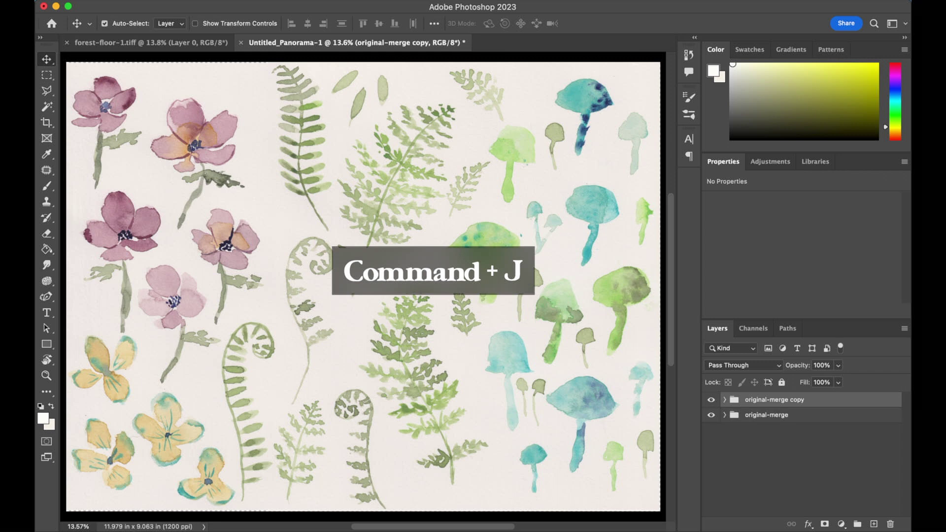
pyautogui.click(724, 400)
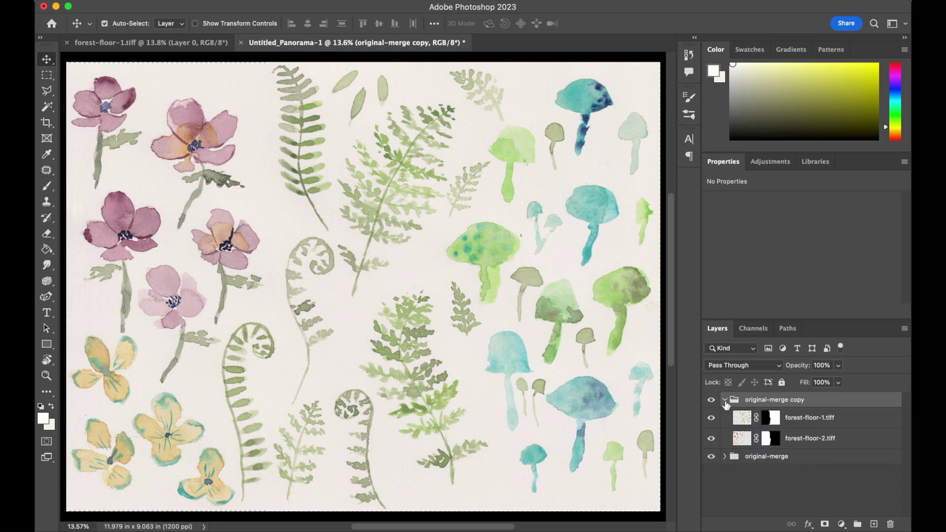
pyautogui.click(812, 441)
pyautogui.keyDown('shift'); pyautogui.click(812, 419); pyautogui.keyUp('shift')
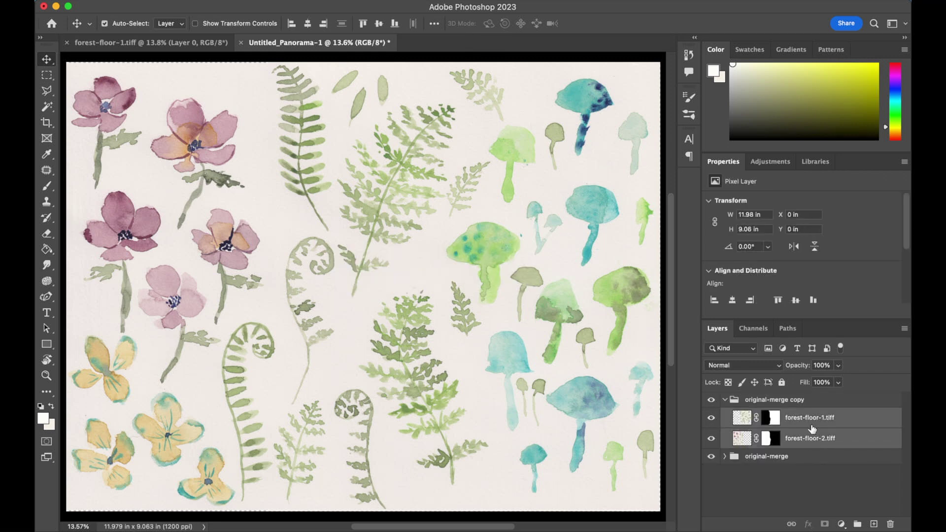
pyautogui.press('super+e')
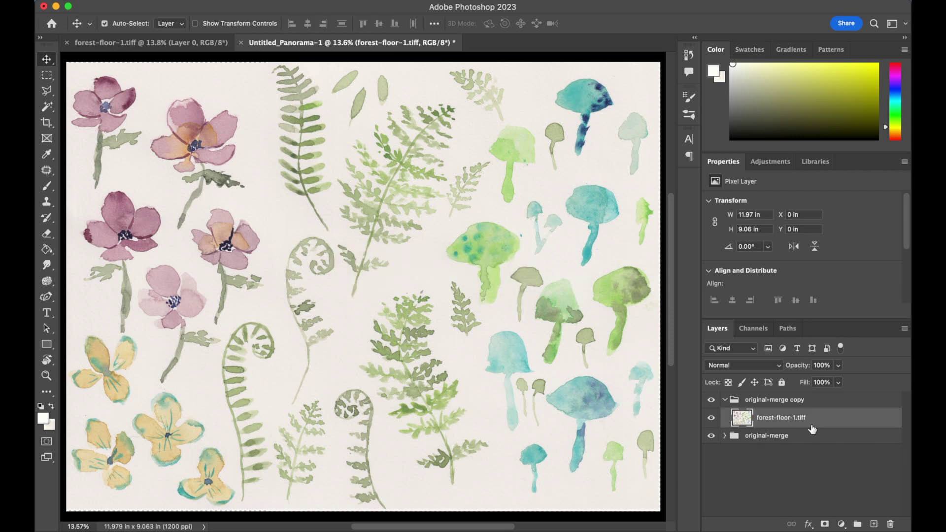
# - Rename the merged layer 'original' and ungroup the original-merge copy group
pyautogui.doubleClick(787, 418)
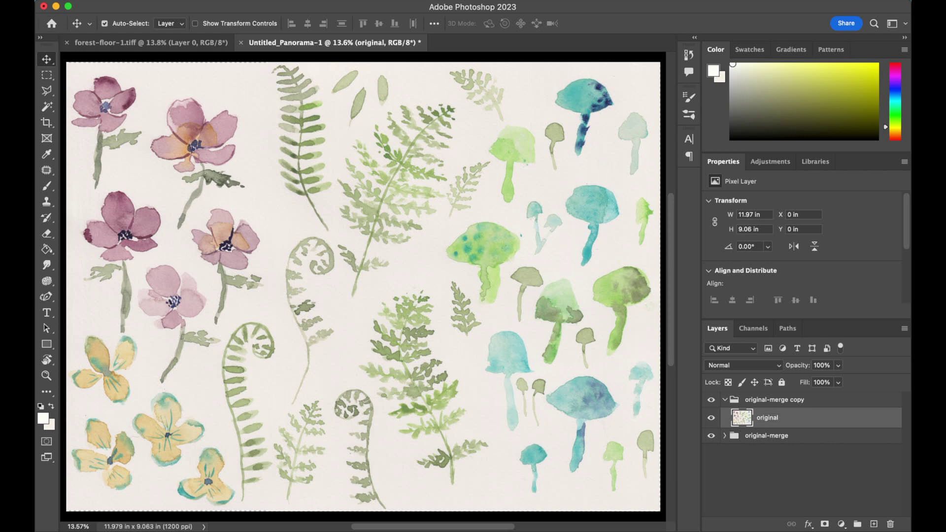
pyautogui.rightClick(799, 402)
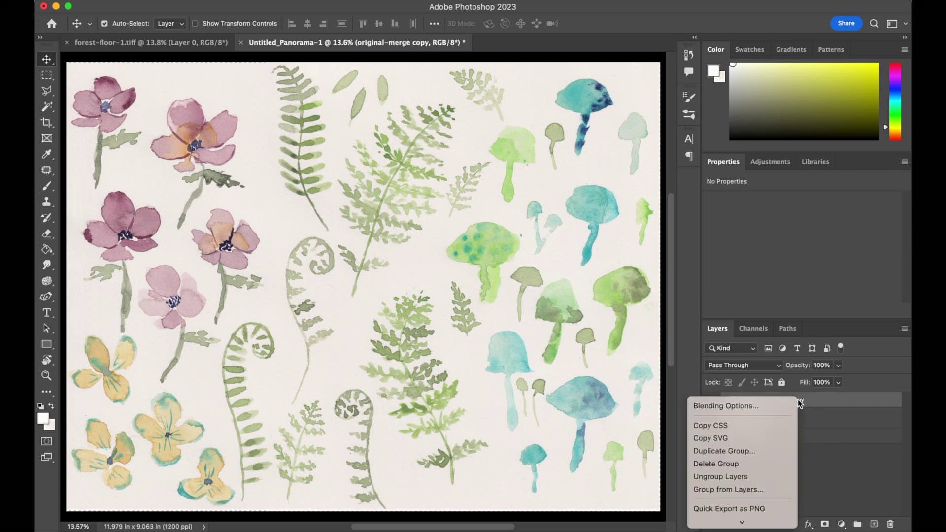
pyautogui.click(744, 425)
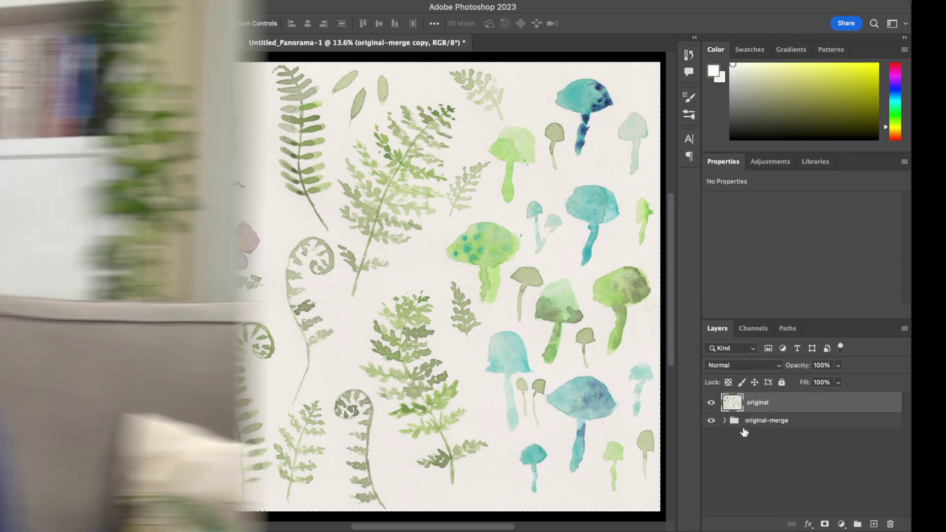